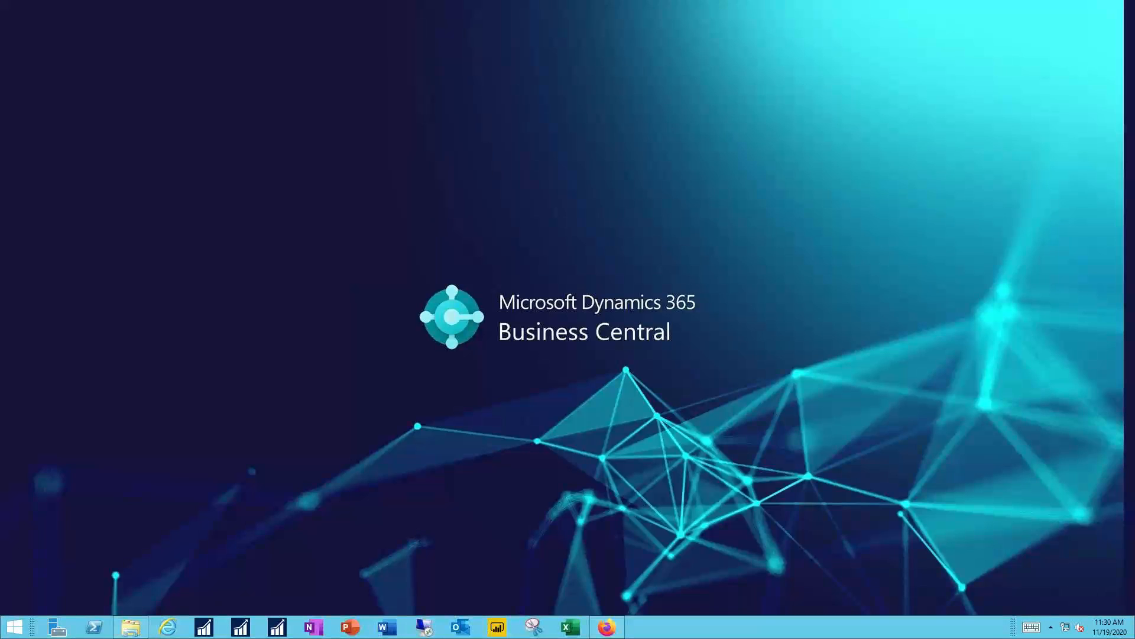
Step: Navigate from Production Orders to the Planned Production Orders list
click(610, 628)
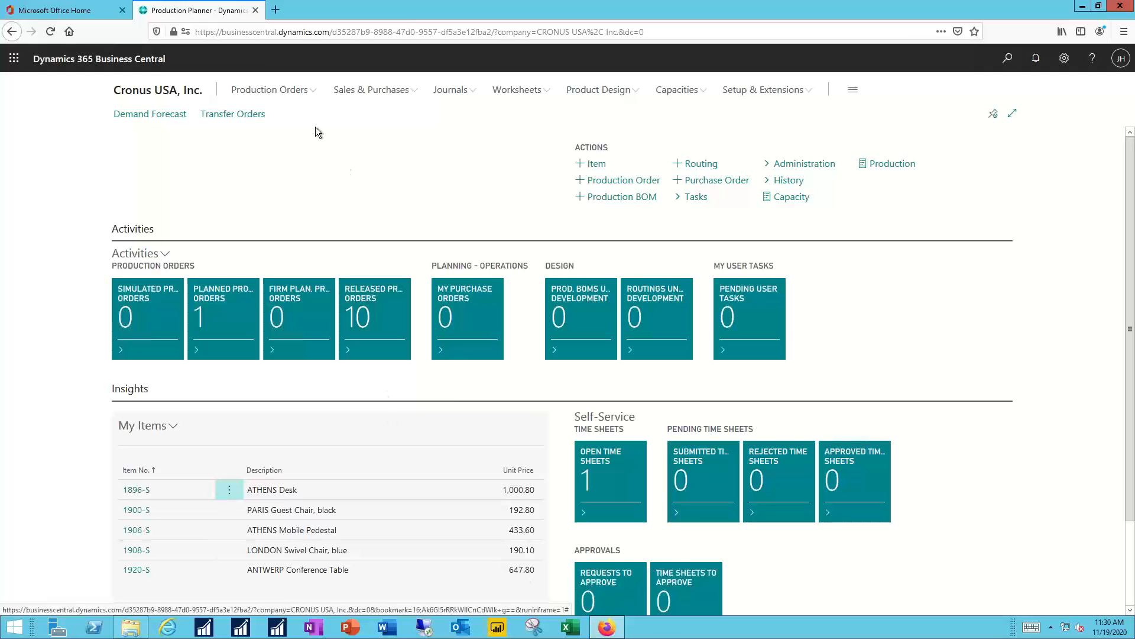
click(269, 90)
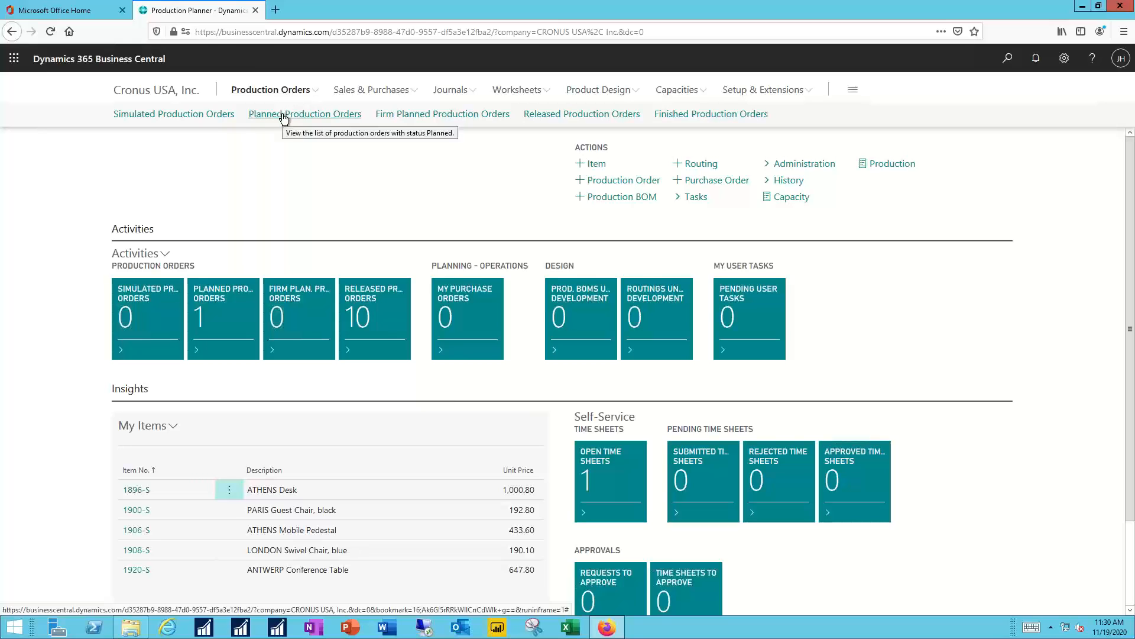
click(283, 116)
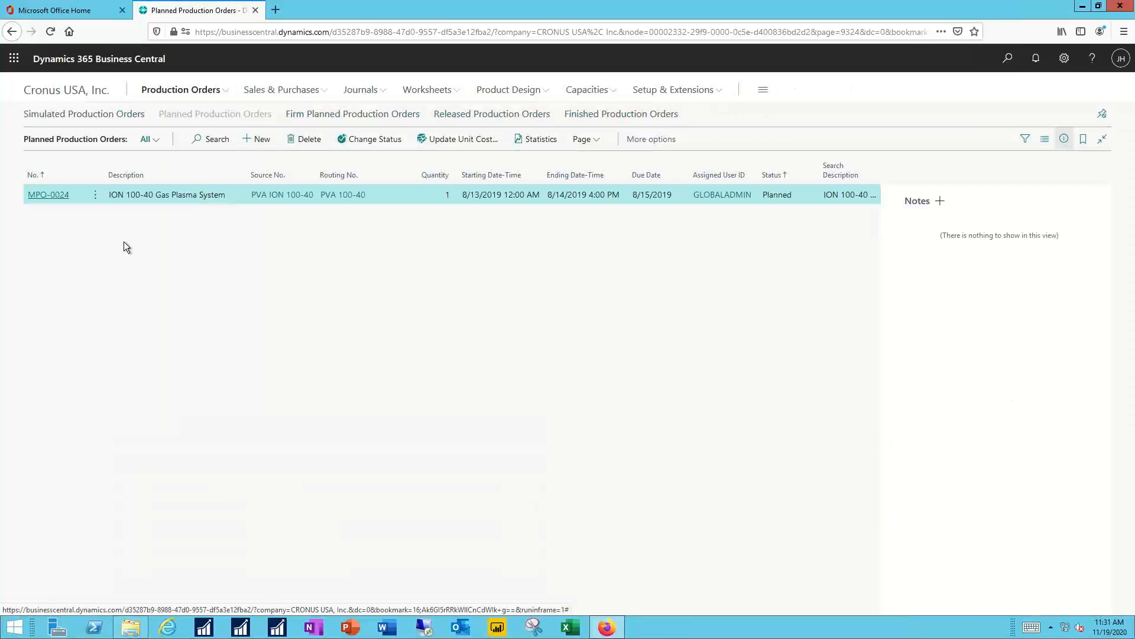
Step: View order MPO-0024's lines, schedule and posting groups (RESALE, NO TAX, DOMESTIC)
click(47, 197)
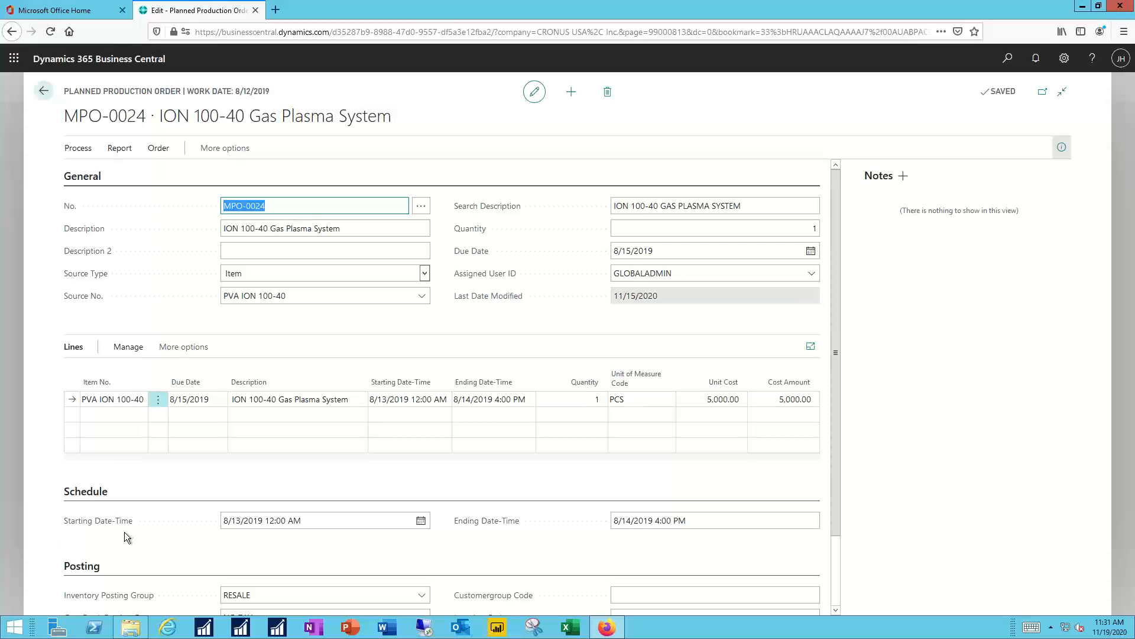
scroll(124, 536, down, 1)
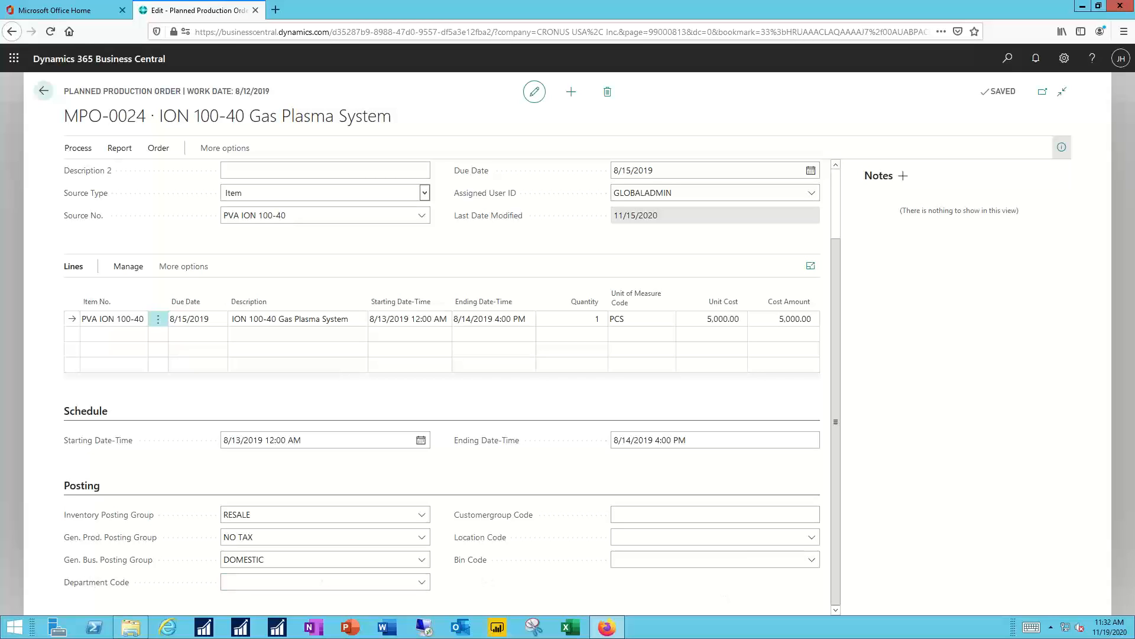
Step: Leave the MPO-0024 card via the back arrow to return to the list
click(45, 92)
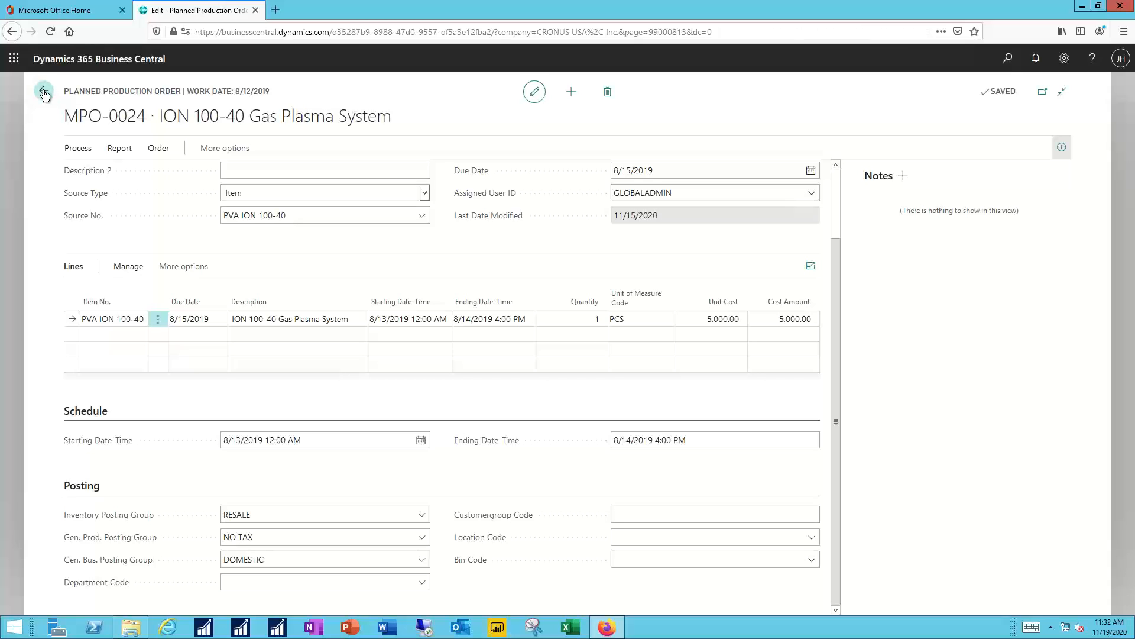